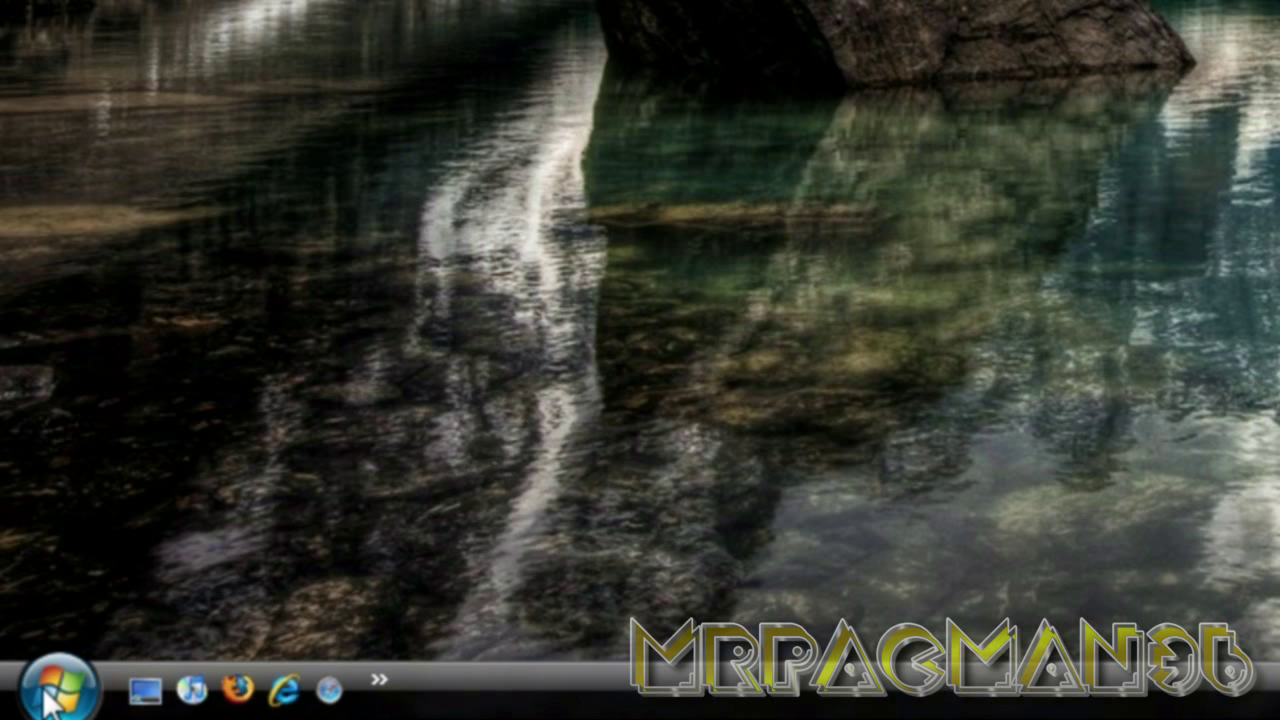
- Launch Windows Movie Maker from the Start menu's All Programs list
{"action": "left_click", "coordinate": [47, 698]}
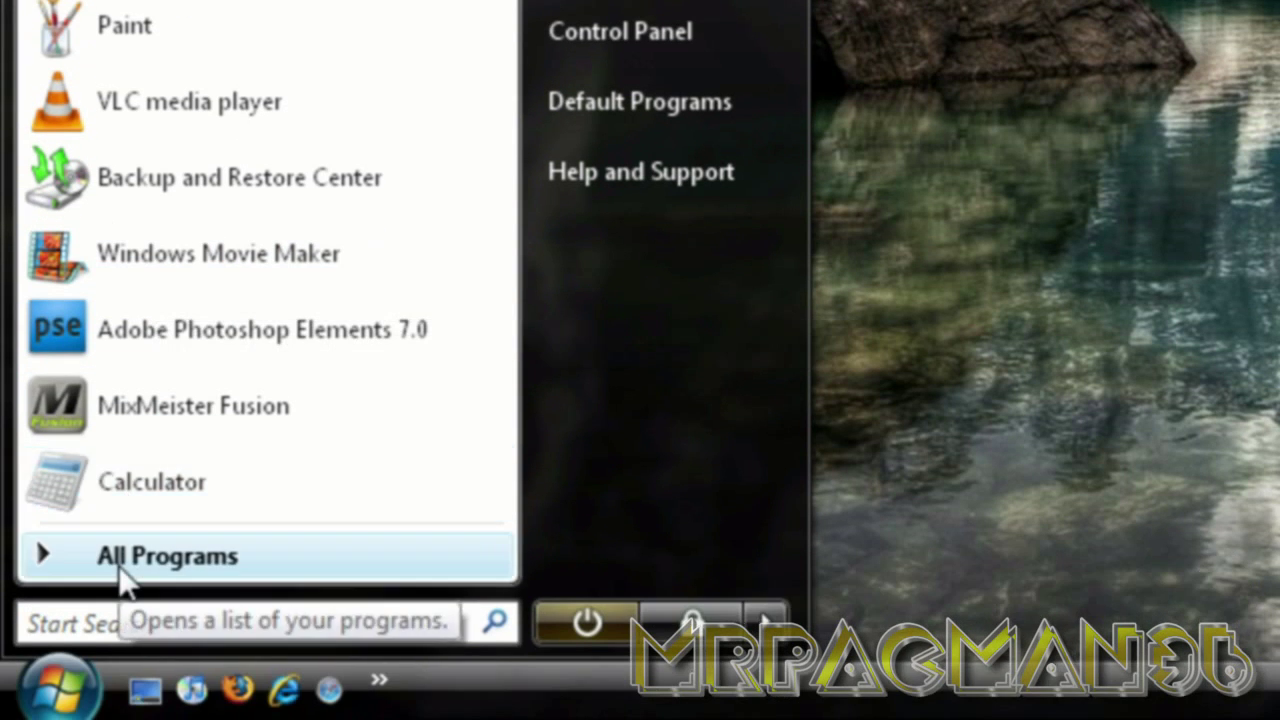
{"action": "left_click", "coordinate": [120, 566]}
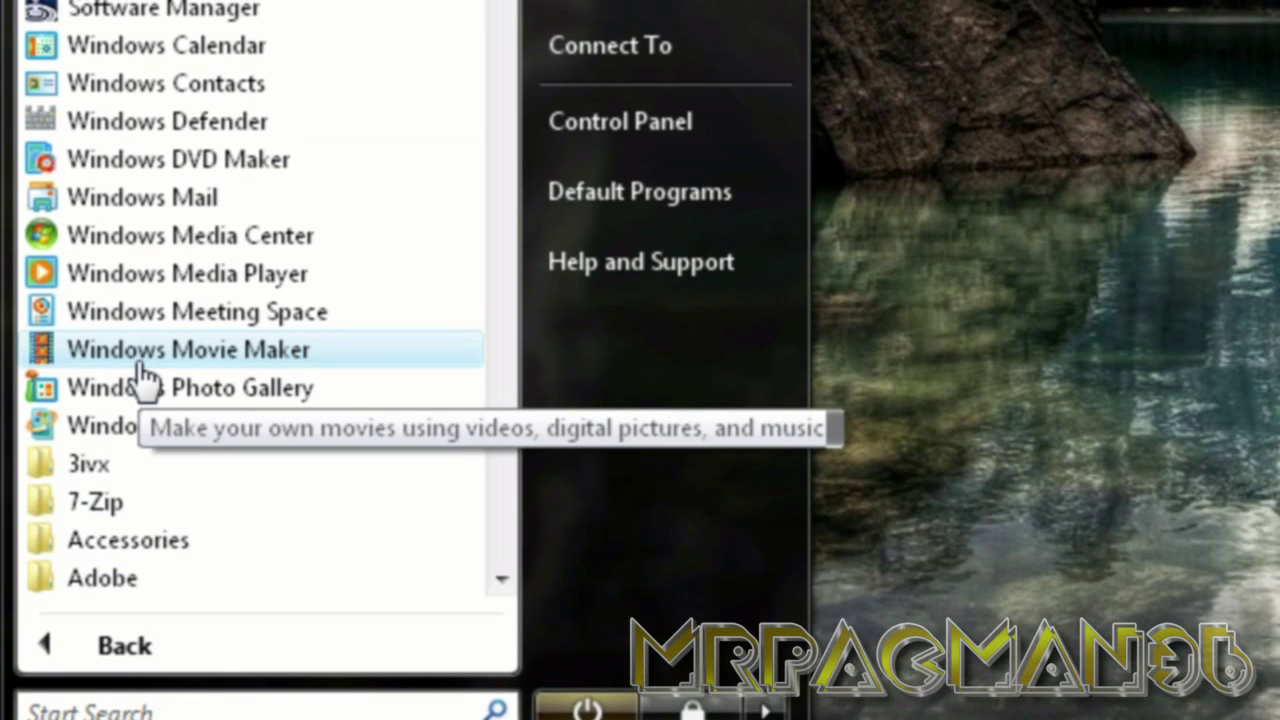
{"action": "left_click", "coordinate": [140, 363]}
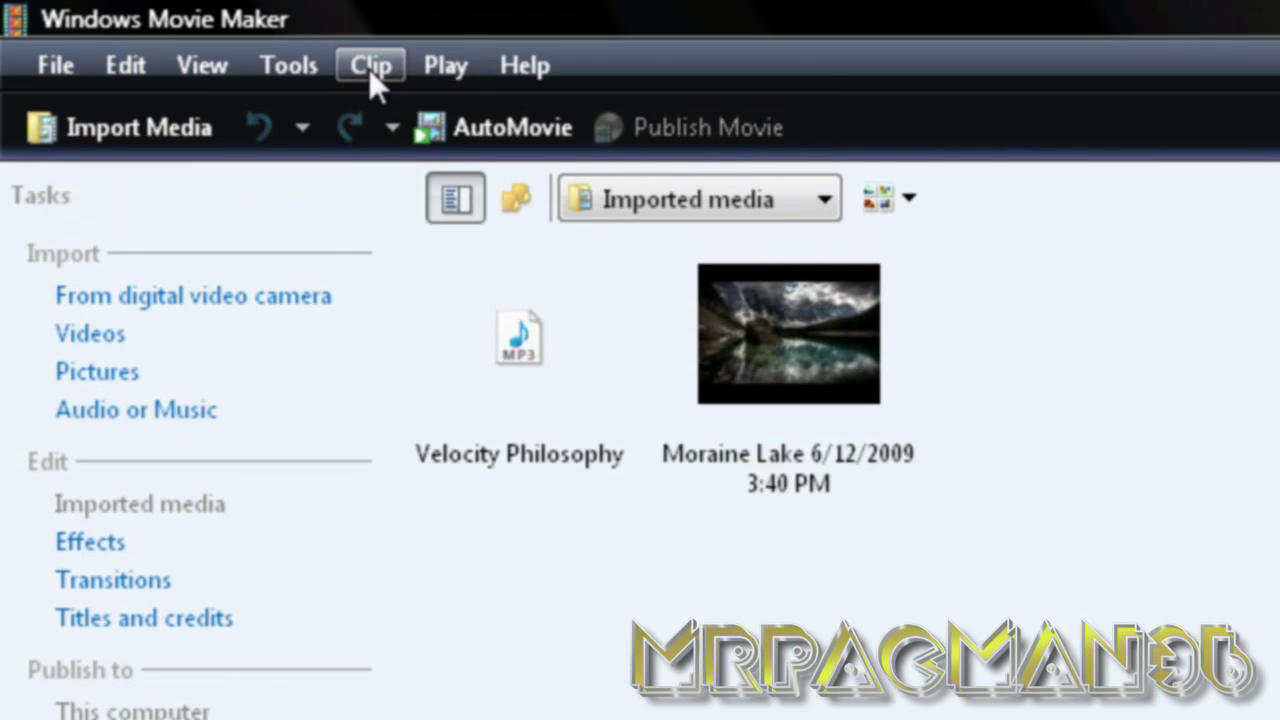
{"action": "left_click", "coordinate": [368, 66]}
{"action": "mouse_move", "coordinate": [309, 75]}
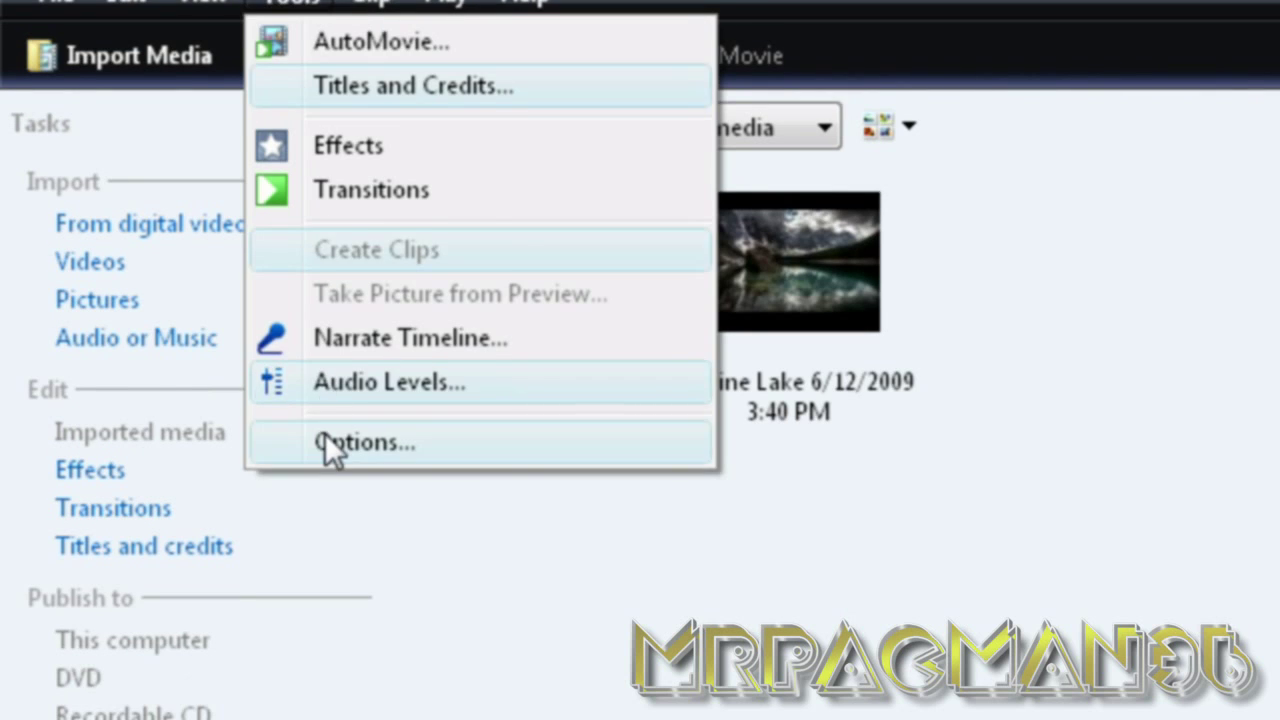
{"action": "left_click", "coordinate": [330, 514]}
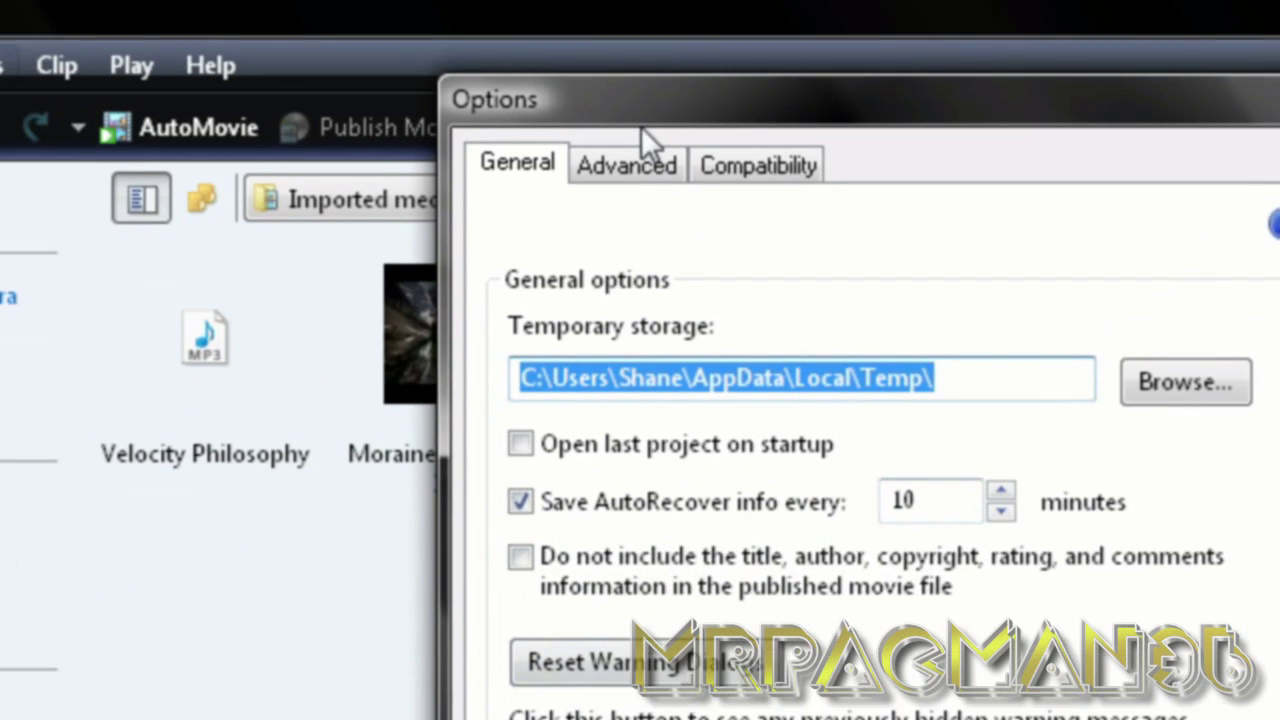
{"action": "left_click", "coordinate": [561, 164]}
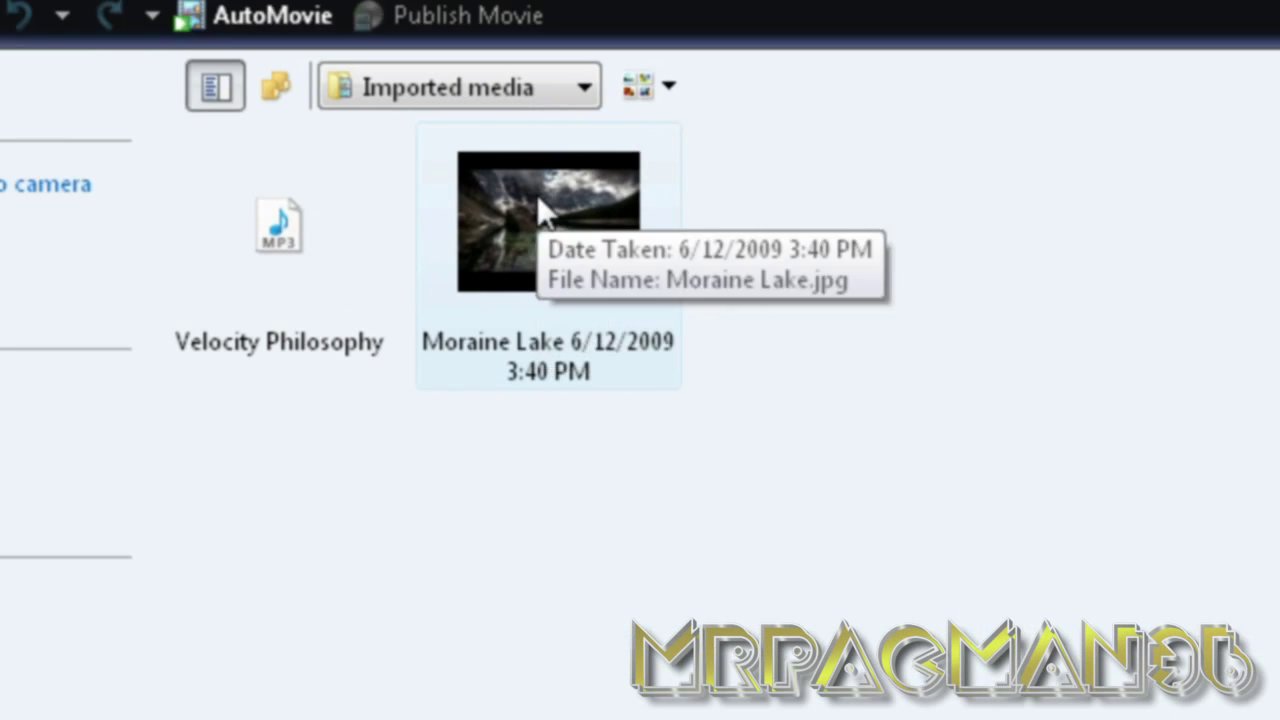
- Place the Moraine Lake photo on the video track and stretch it to about 41 seconds
{"action": "left_click_drag", "start_coordinate": [536, 193], "coordinate": [520, 420]}
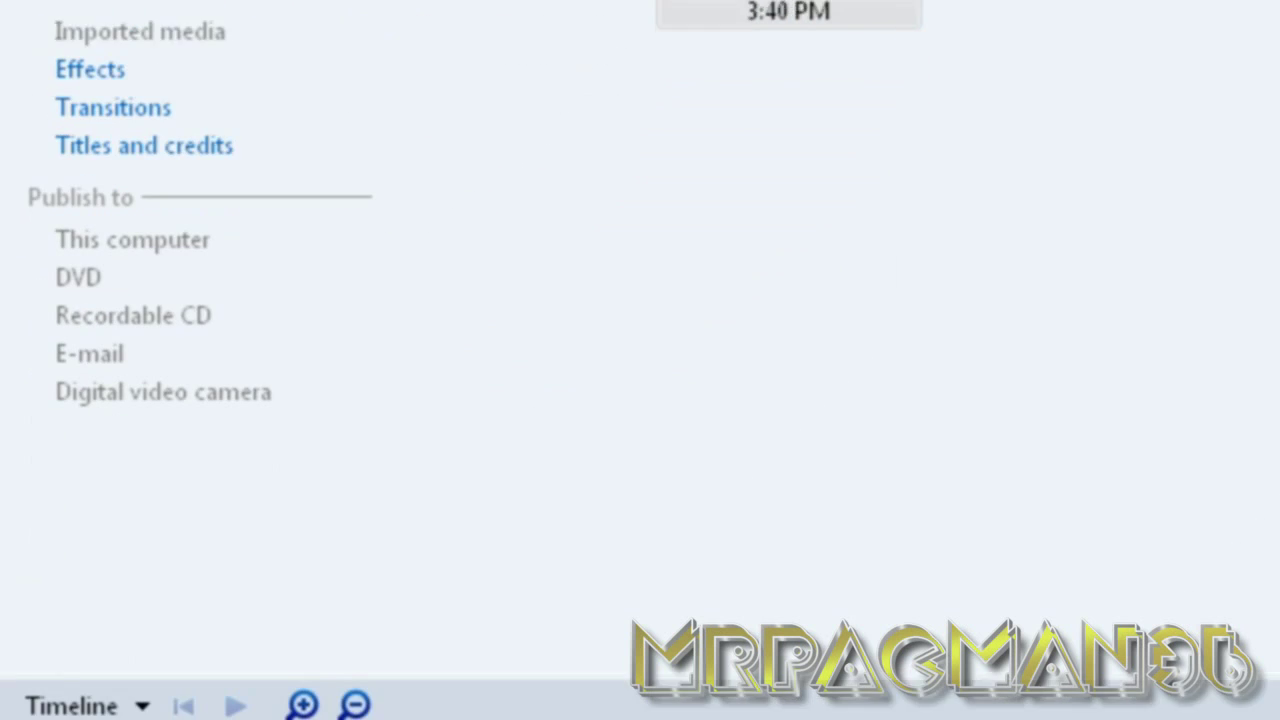
{"action": "left_click_drag", "start_coordinate": [420, 715], "coordinate": [421, 531]}
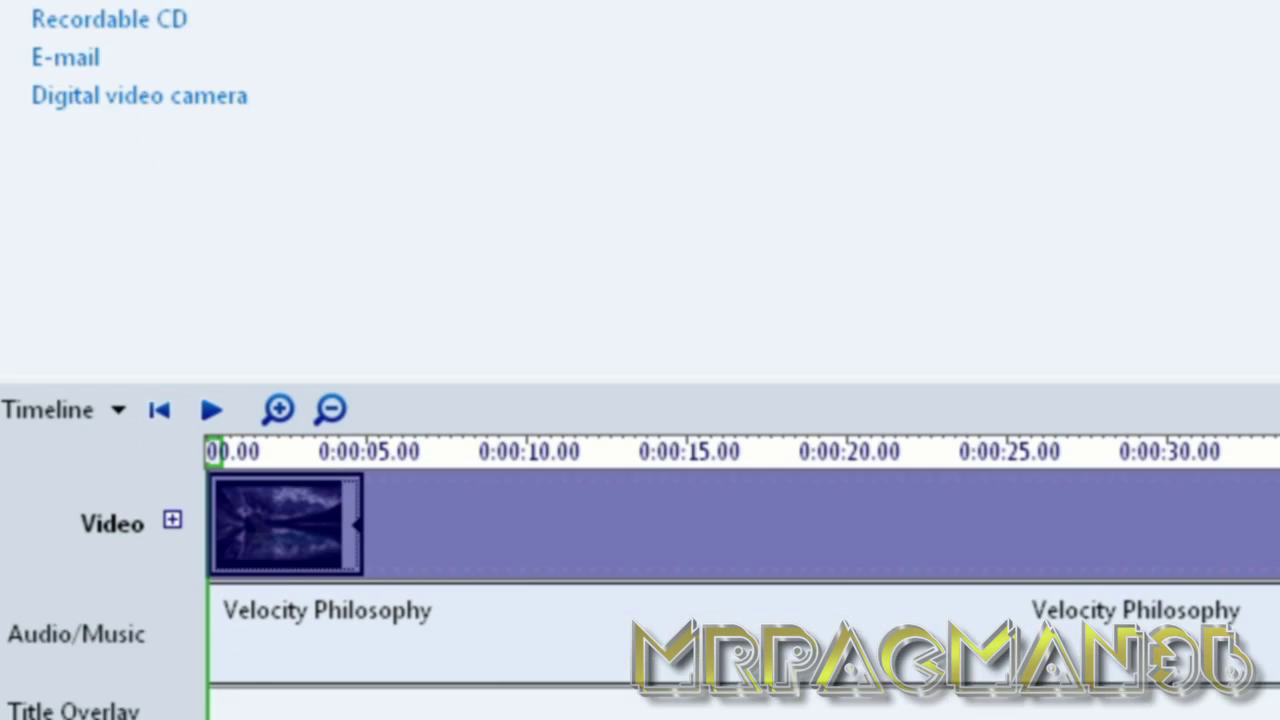
{"action": "left_click_drag", "start_coordinate": [382, 528], "coordinate": [1279, 524]}
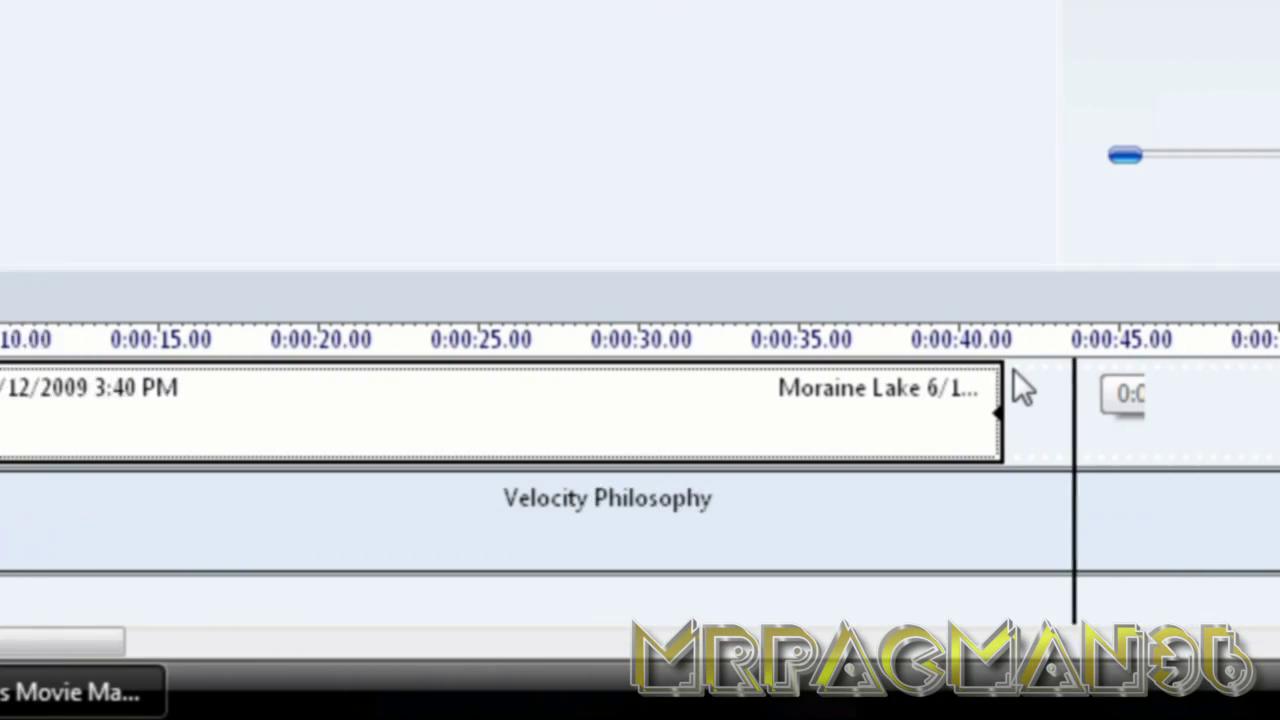
- Split the music at 0:00:41.53 and delete the part after the split
{"action": "left_click", "coordinate": [1024, 339]}
{"action": "left_click", "coordinate": [1007, 342]}
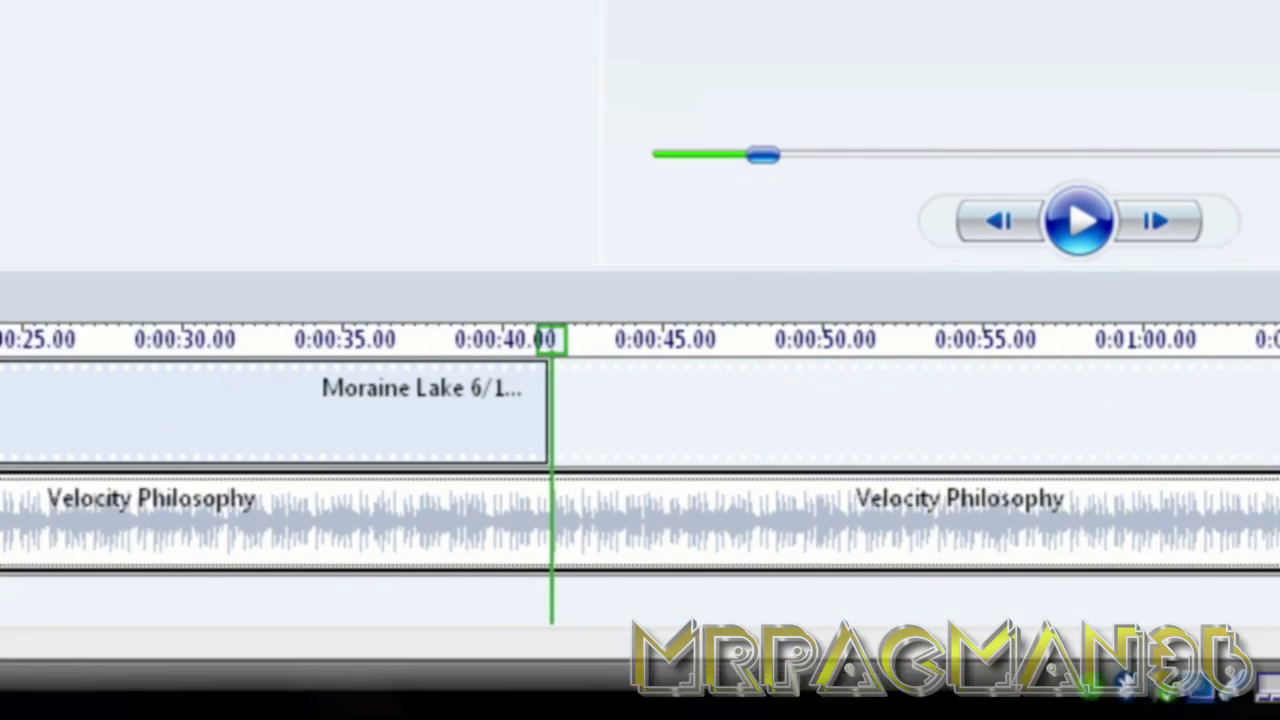
{"action": "left_click", "coordinate": [1153, 361]}
{"action": "key", "text": "Delete"}
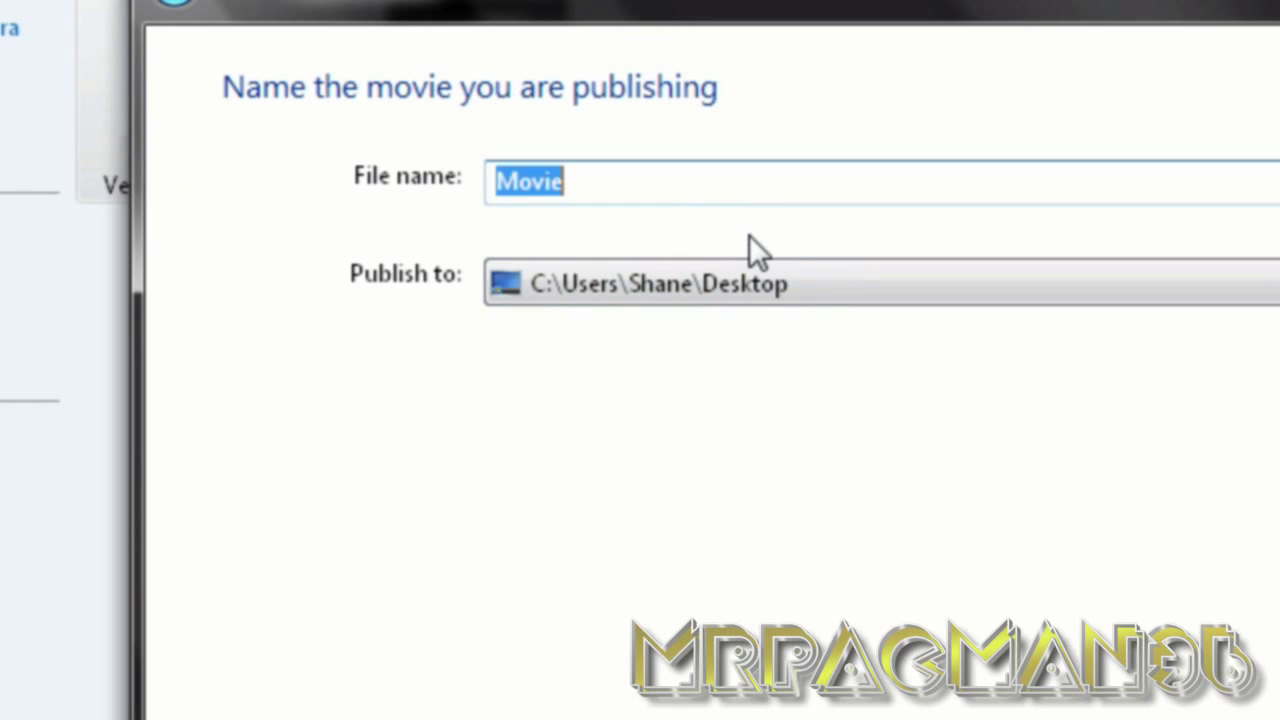
- Enter the movie's file name, then choose Windows Media HD 720p under More settings
{"action": "type", "text": "T"}
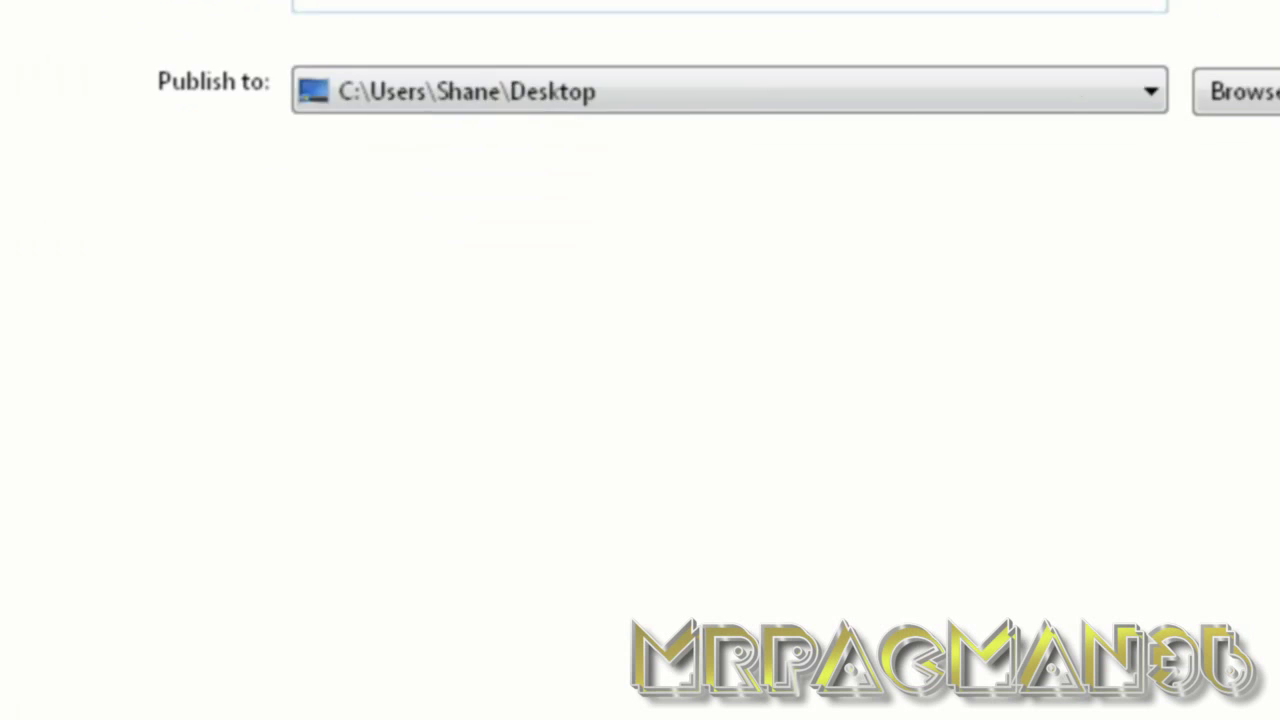
{"action": "left_click", "coordinate": [1180, 695]}
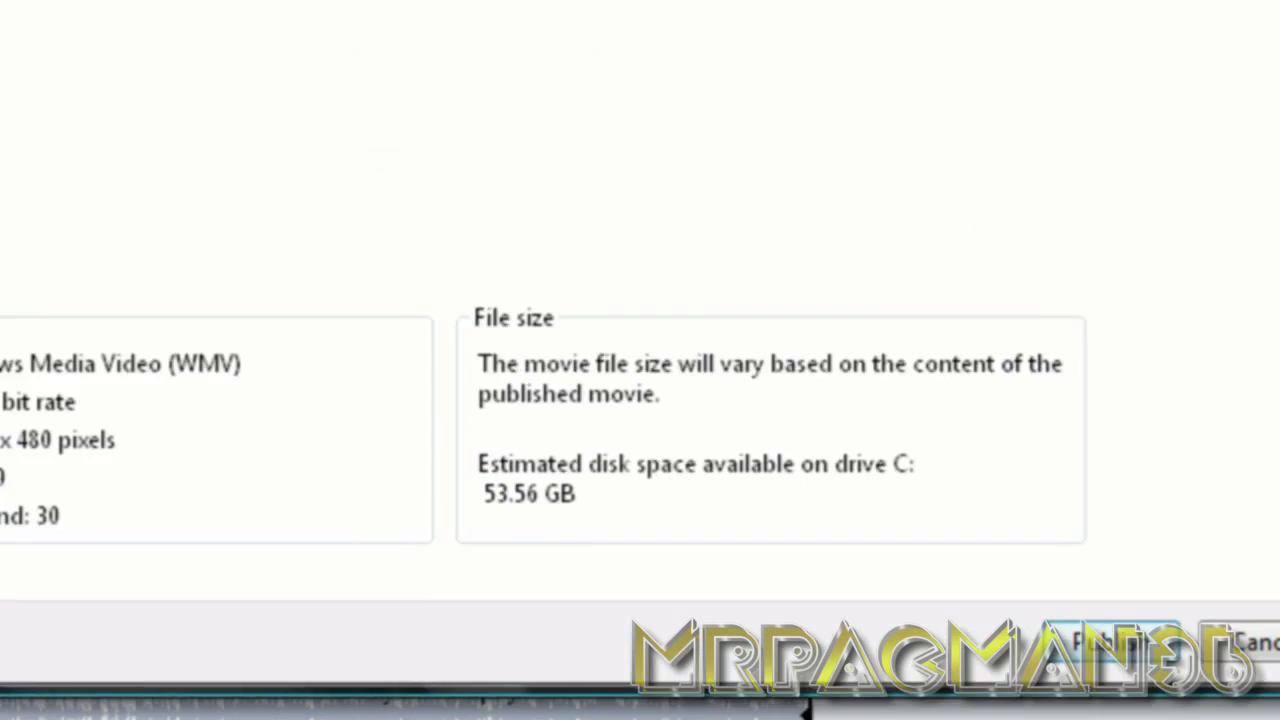
{"action": "left_click", "coordinate": [333, 368]}
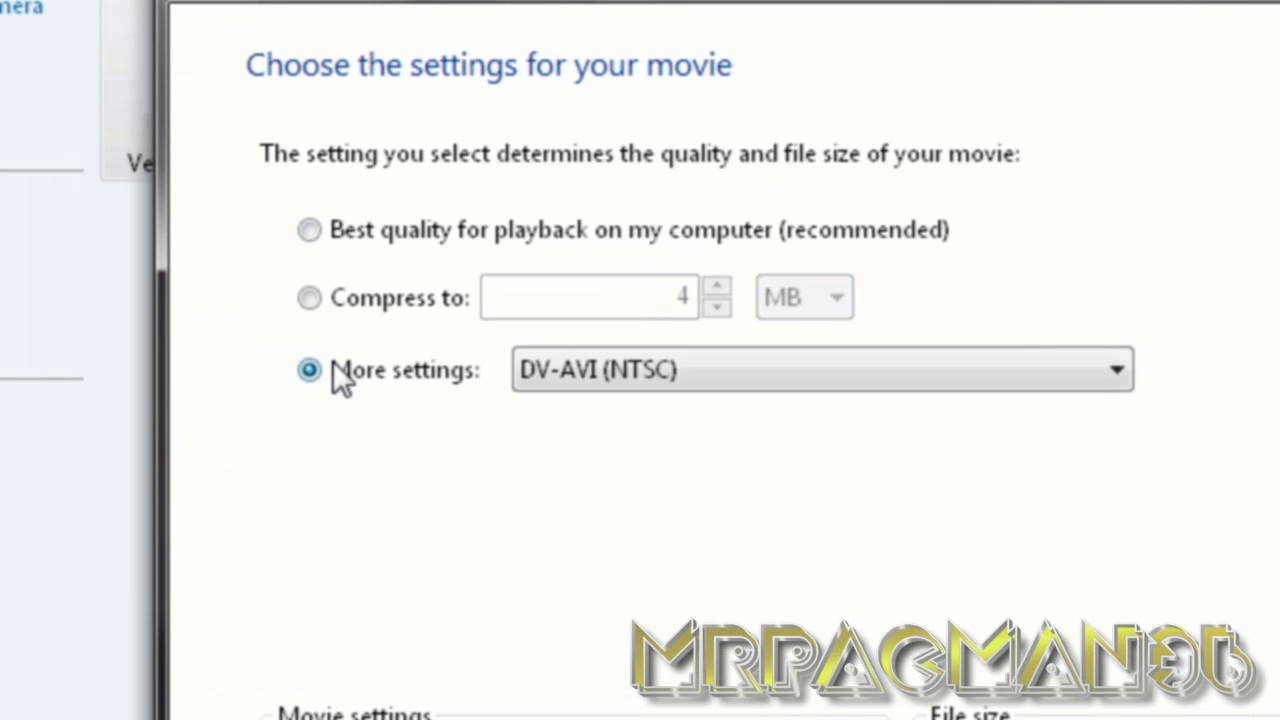
{"action": "left_click", "coordinate": [562, 386]}
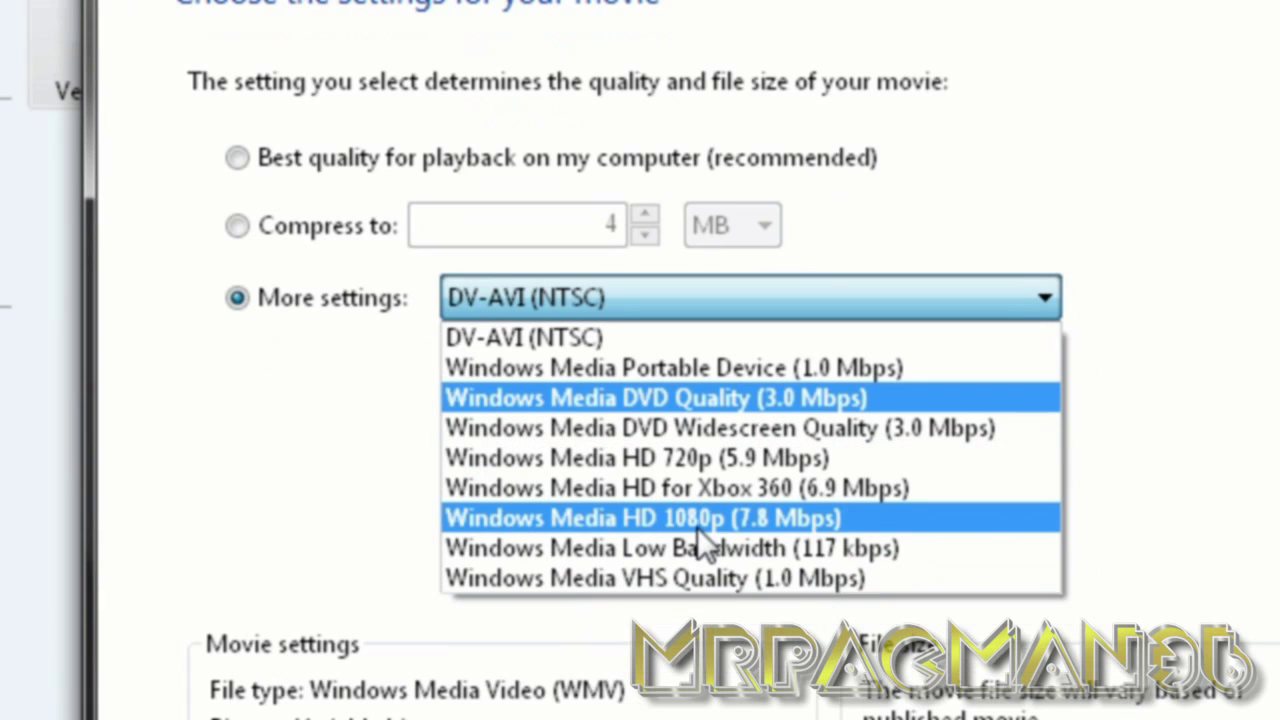
{"action": "left_click", "coordinate": [743, 461]}
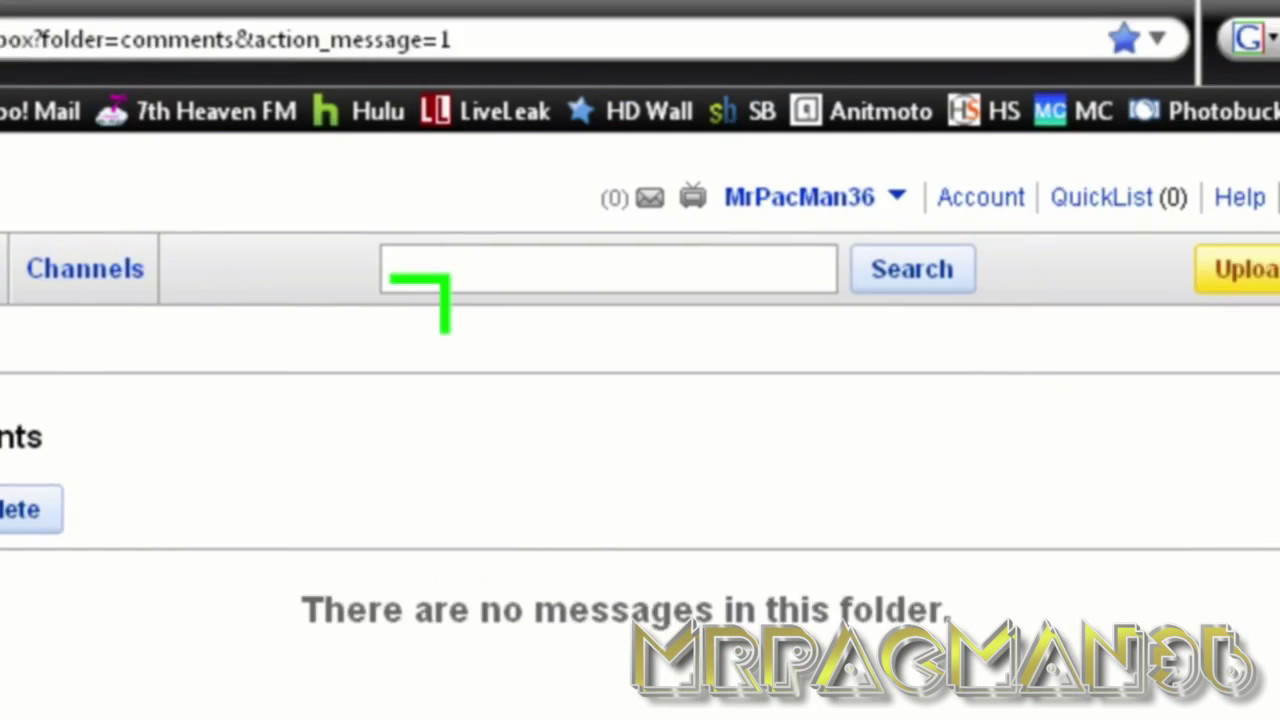
- Go to YouTube's video upload page
{"action": "left_click", "coordinate": [1149, 263]}
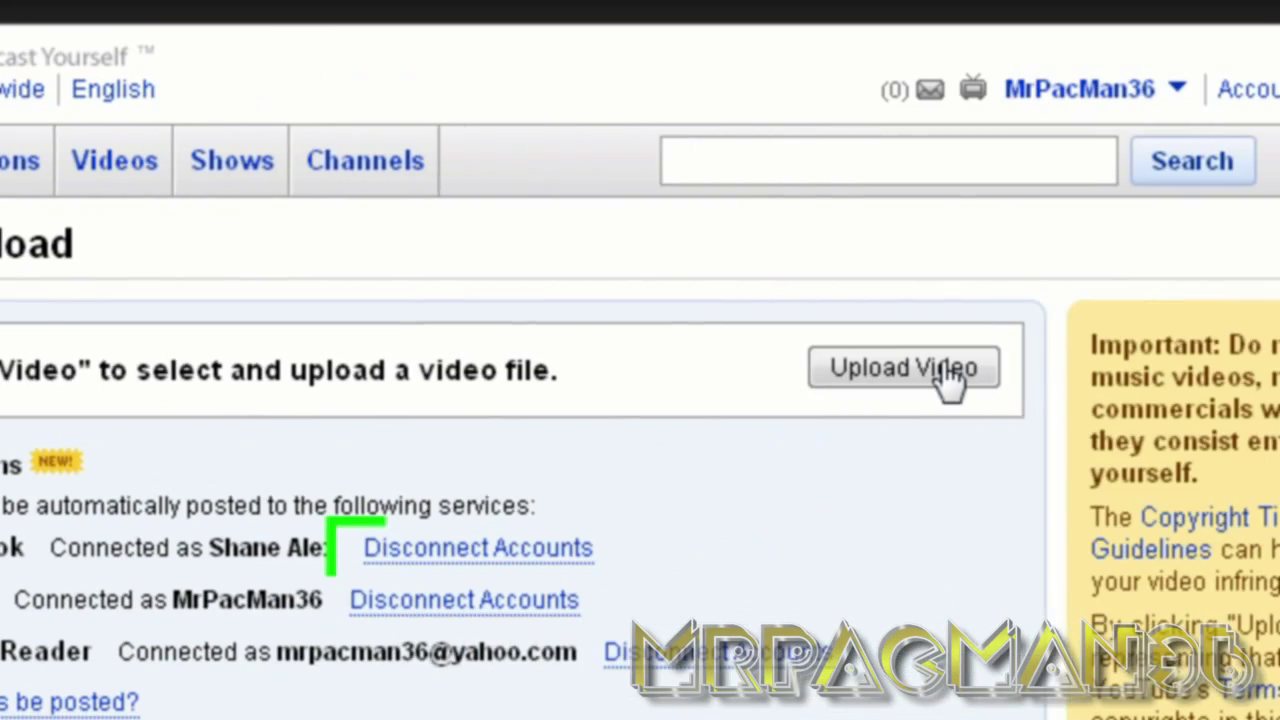
- Pick the published Test Video For HD.wmv in the file picker to start uploading it
{"action": "left_click", "coordinate": [977, 380]}
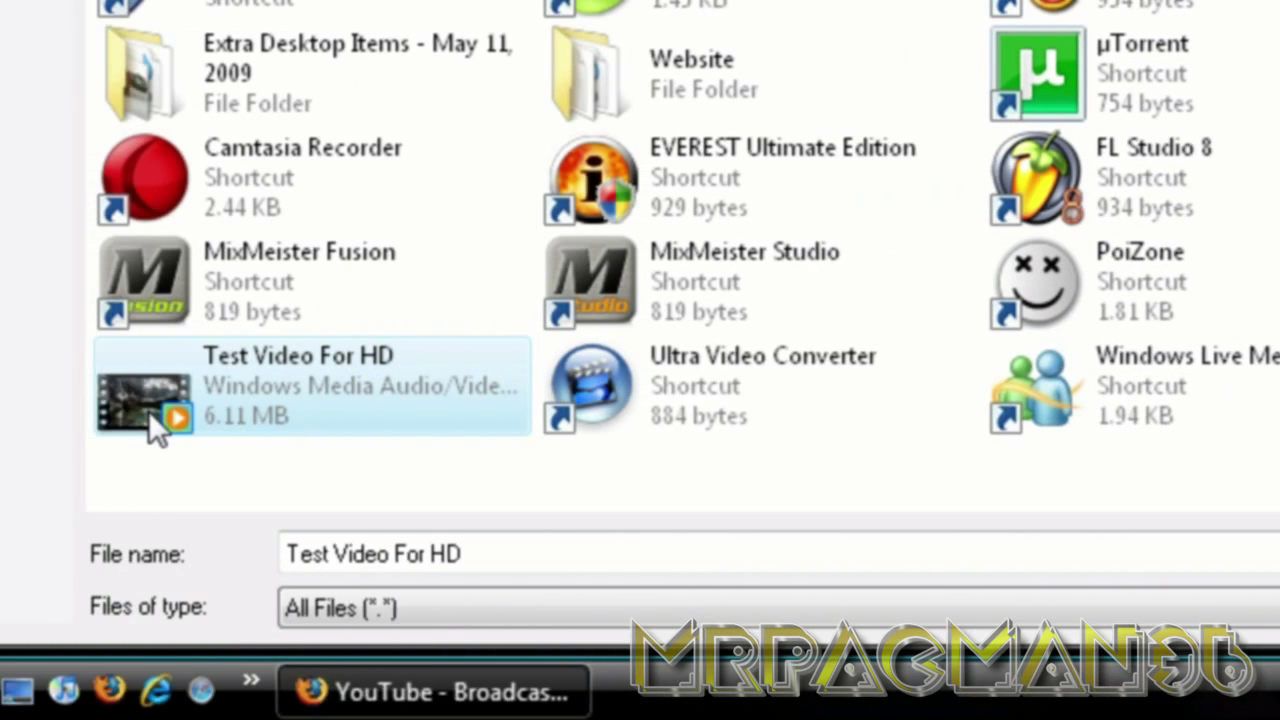
{"action": "double_click", "coordinate": [60, 380]}
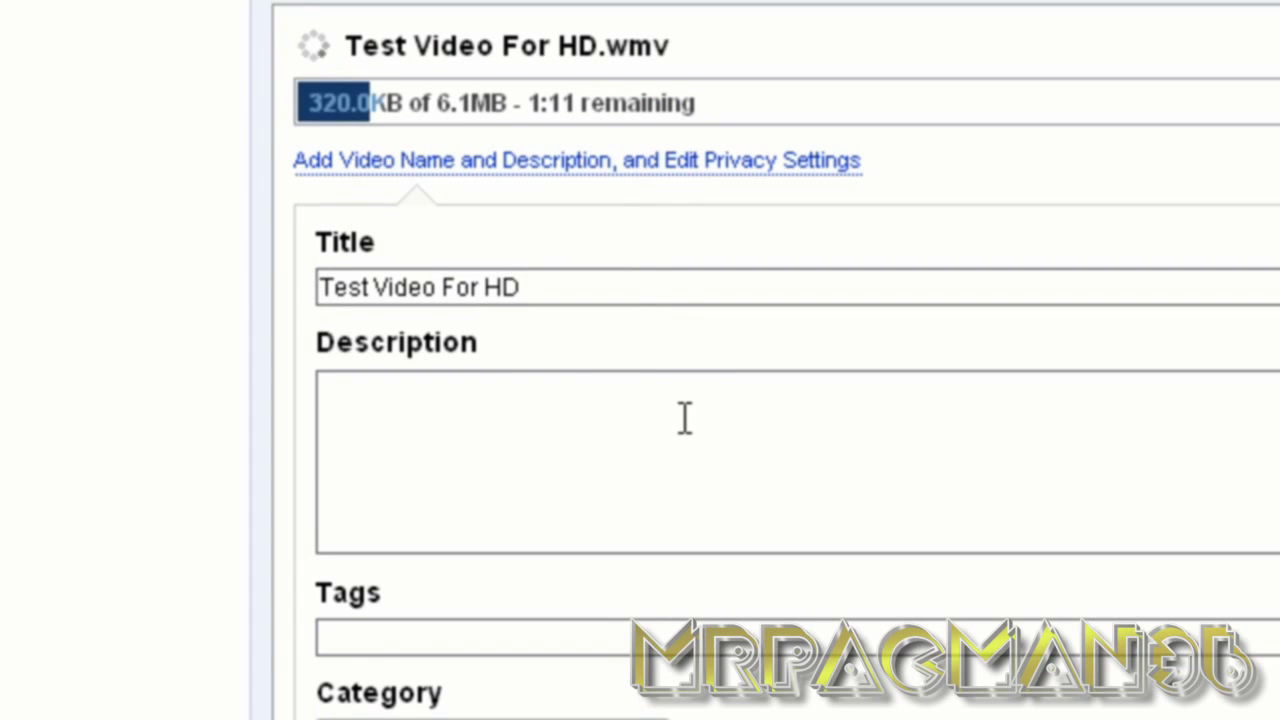
- Scroll the upload page while Test Video For HD.wmv finishes uploading and settings save
{"action": "scroll", "coordinate": [685, 419], "scroll_direction": "down", "scroll_amount": 10}
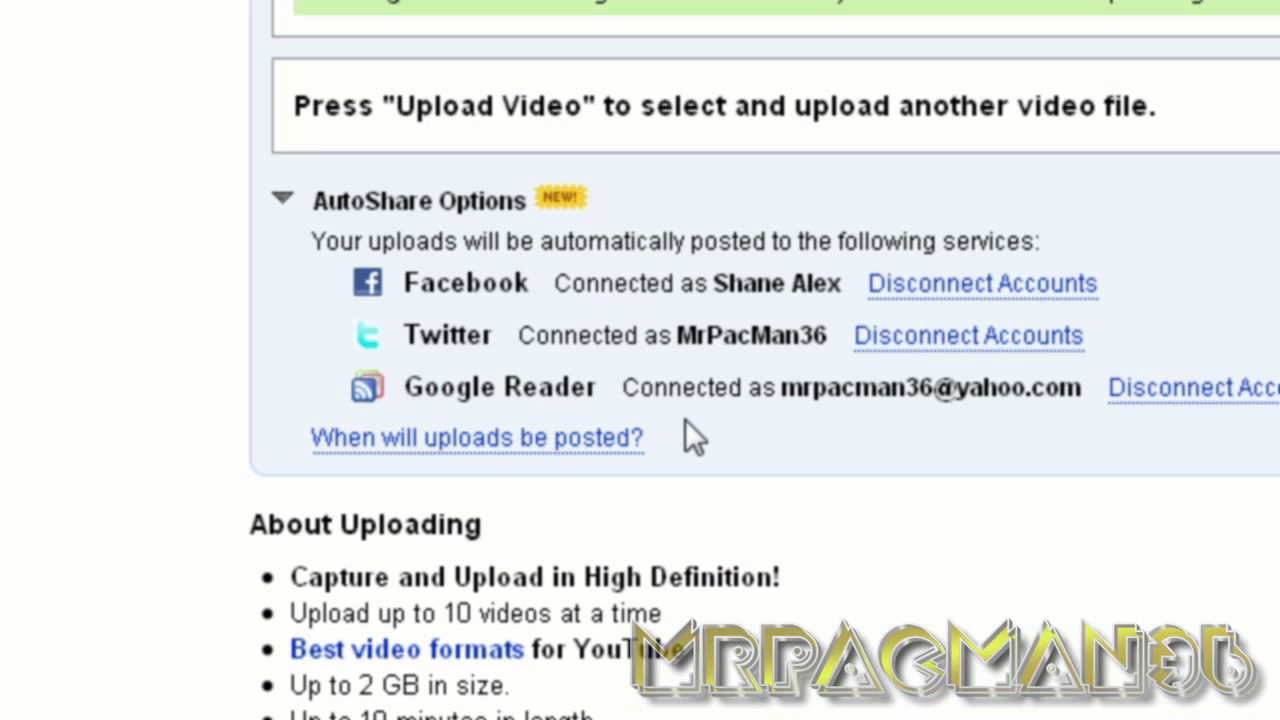
{"action": "scroll", "coordinate": [685, 419], "scroll_direction": "down", "scroll_amount": 2}
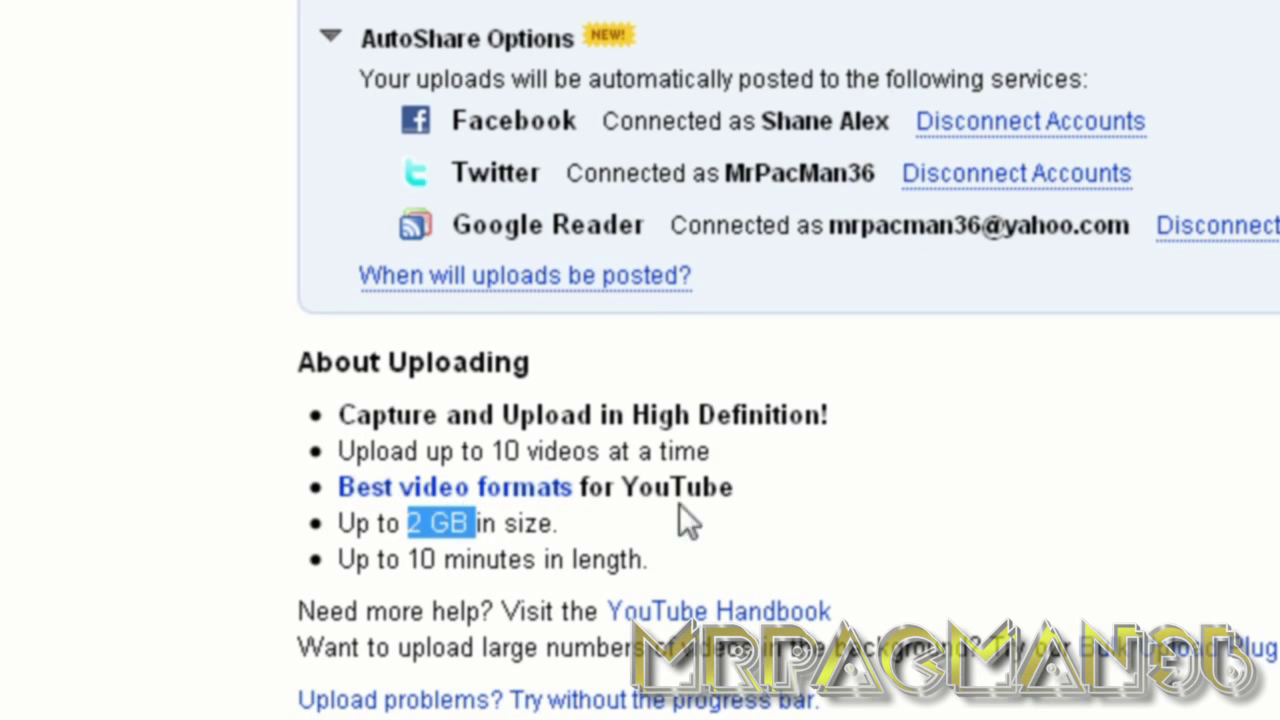
{"action": "left_click", "coordinate": [757, 505]}
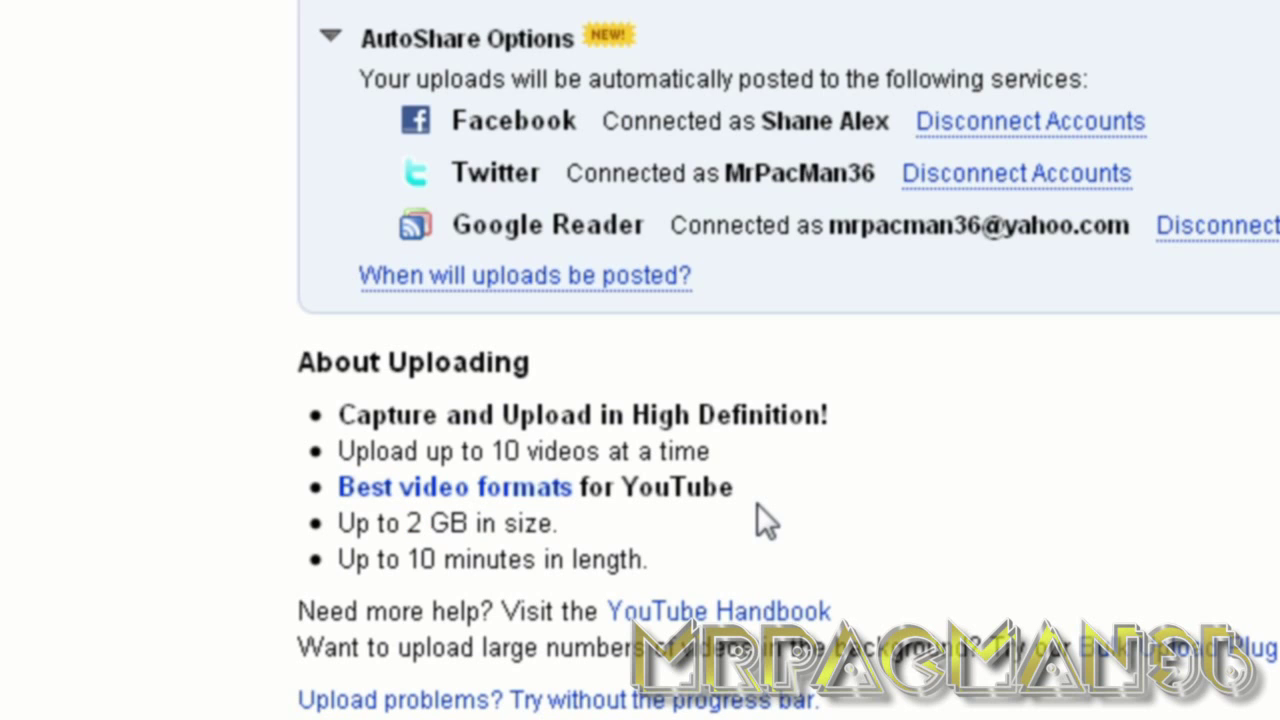
{"action": "scroll", "coordinate": [757, 503], "scroll_direction": "up", "scroll_amount": 3}
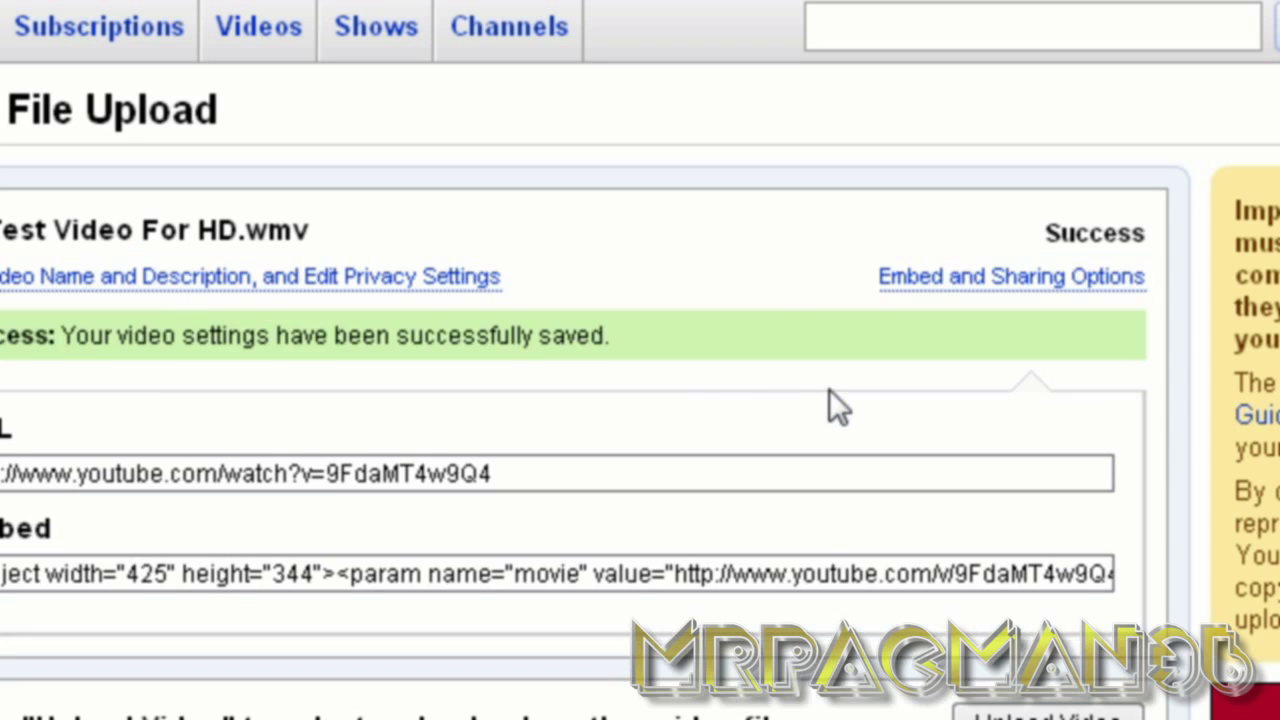
- Open My Videos from the account menu and play Test Video For HD
{"action": "left_click", "coordinate": [1070, 125]}
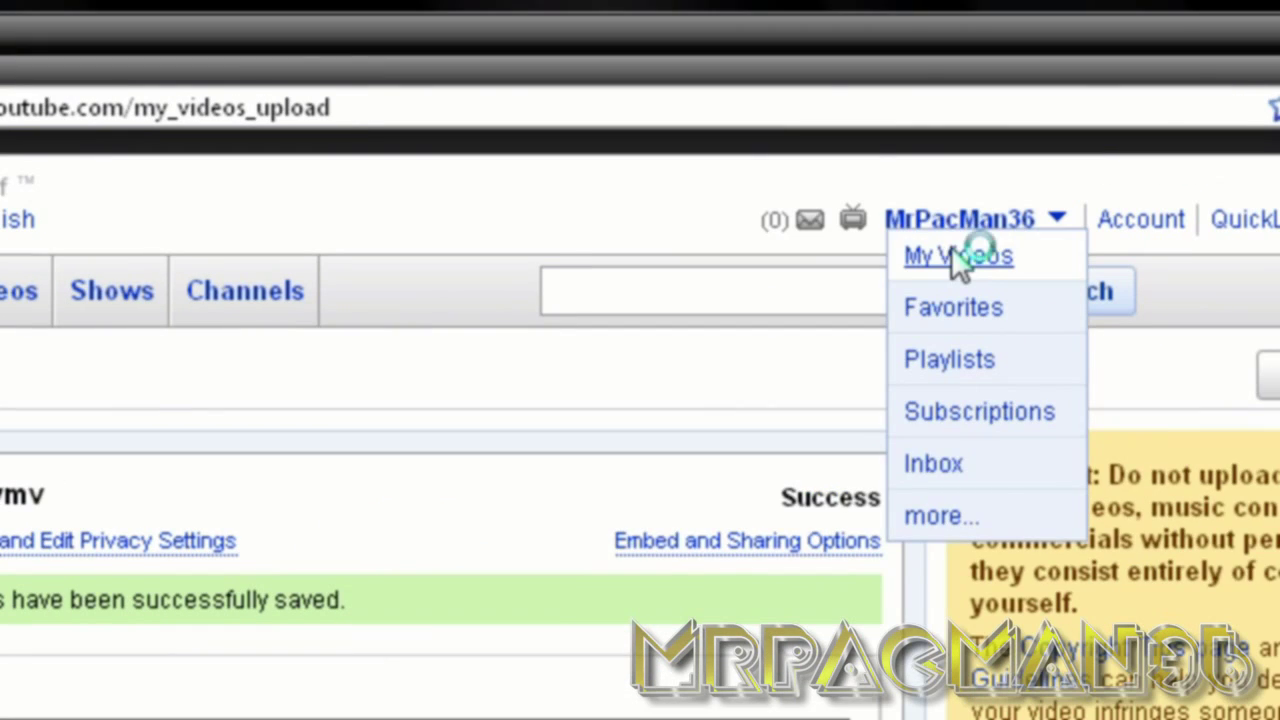
{"action": "left_click", "coordinate": [1054, 160]}
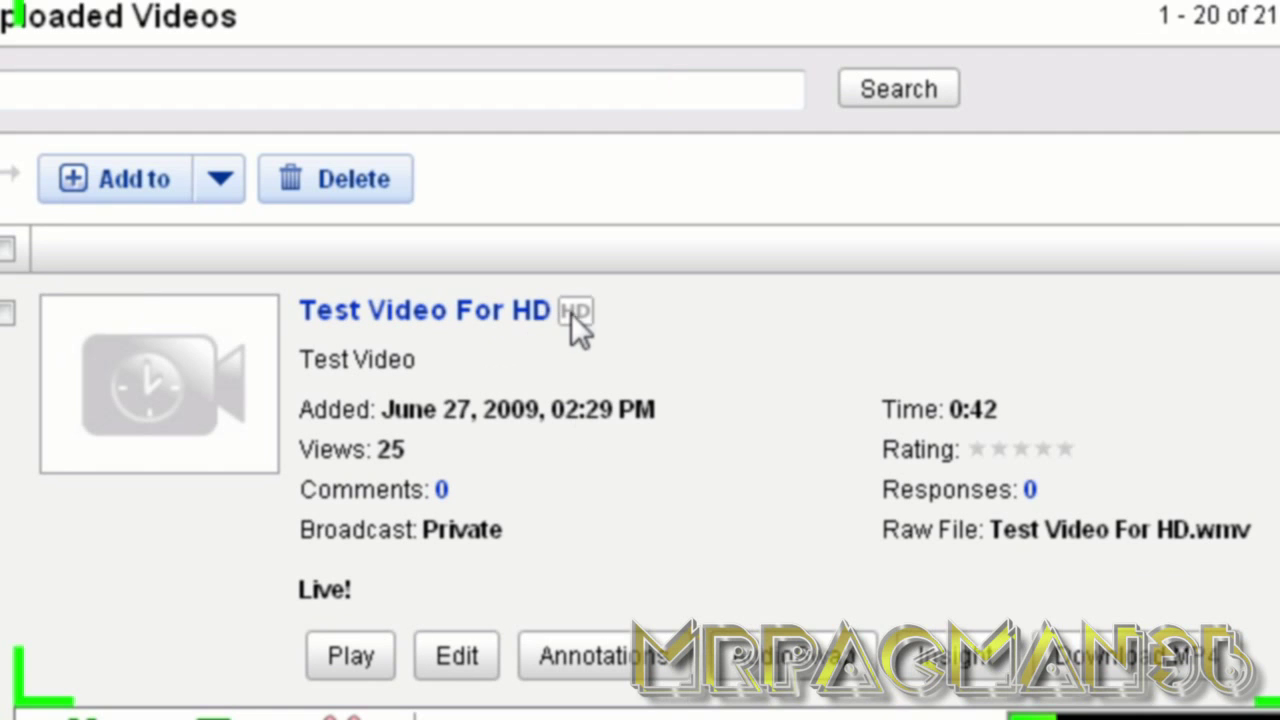
{"action": "mouse_move", "coordinate": [571, 313]}
{"action": "left_mouse_down"}
{"action": "mouse_move", "coordinate": [594, 309]}
{"action": "mouse_move", "coordinate": [571, 313]}
{"action": "left_mouse_up"}
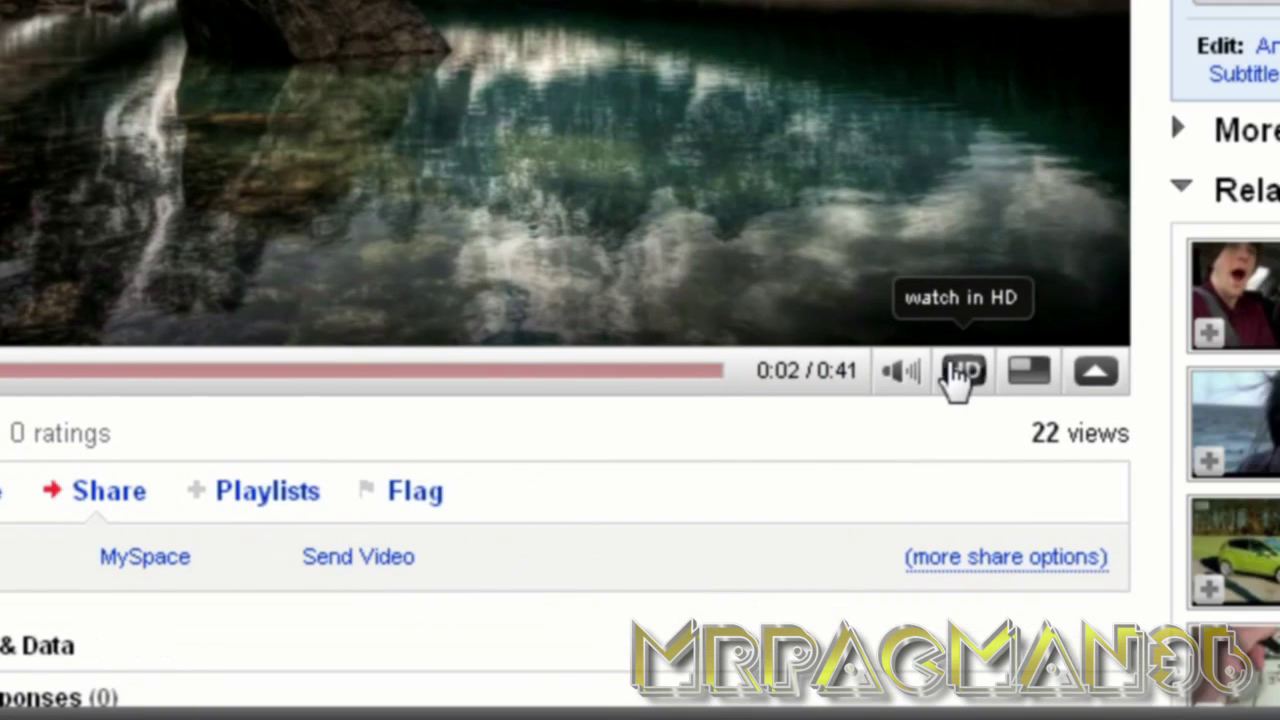
- Switch Test Video For HD to HD playback and watch it full screen
{"action": "left_click", "coordinate": [962, 372]}
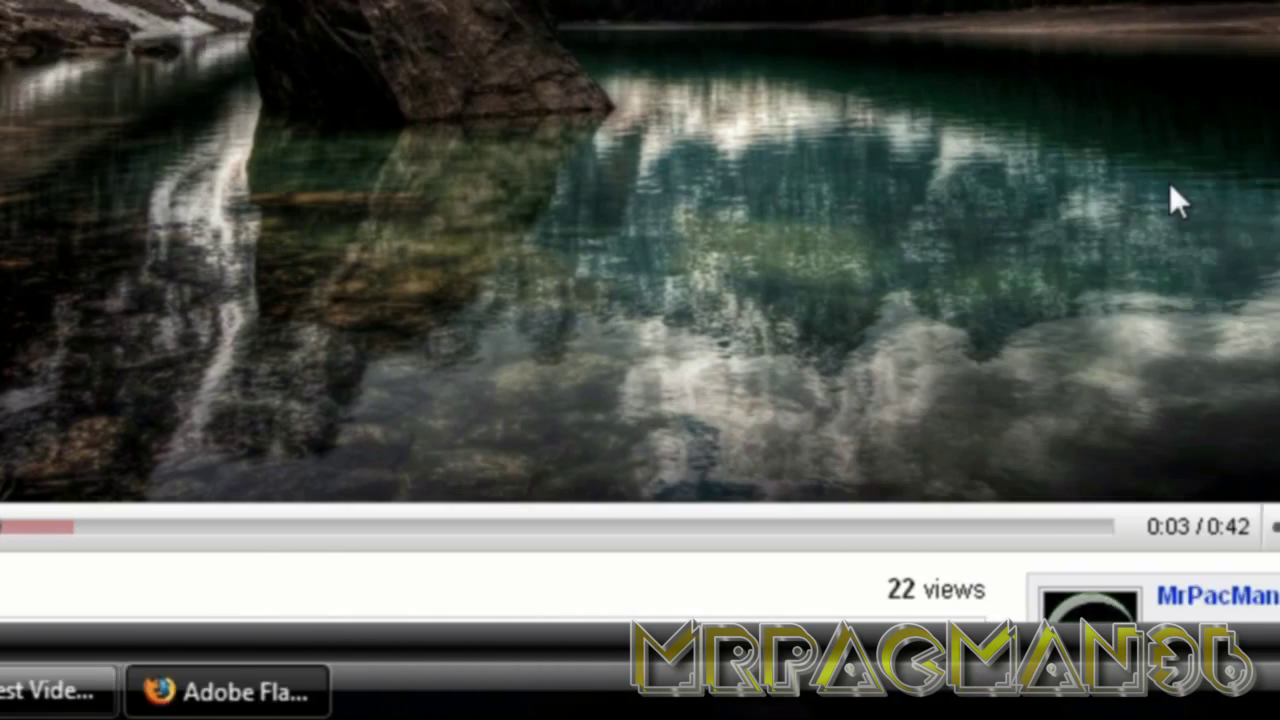
{"action": "double_click", "coordinate": [1276, 200]}
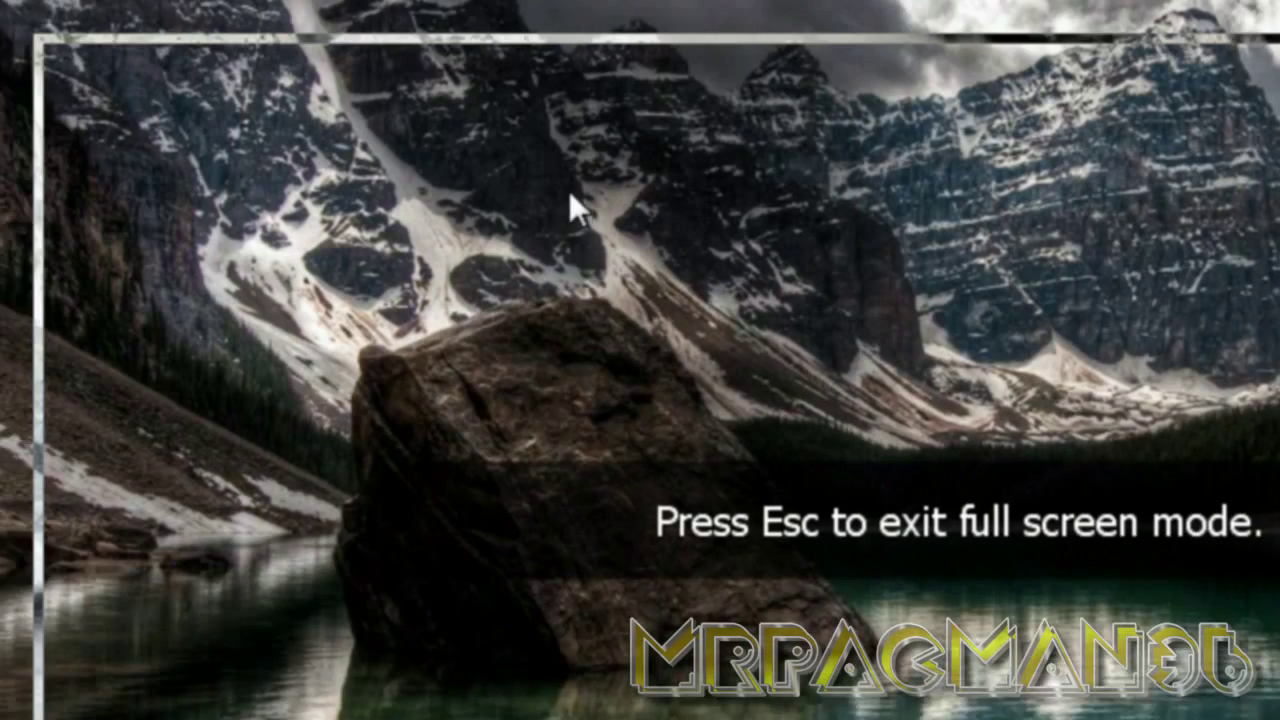